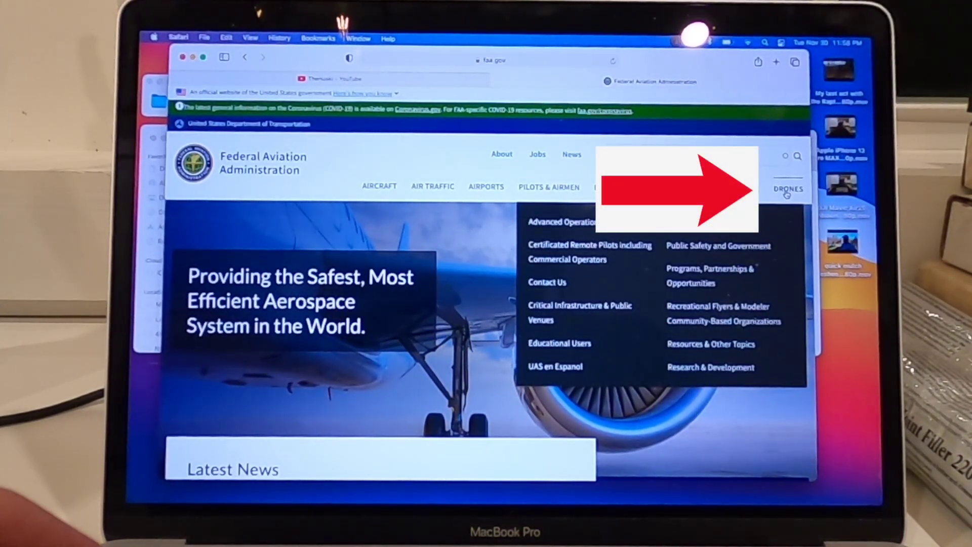
# Open Unmanned Aircraft Systems, then its 'Register your drone' top task.
pyautogui.click(786, 190)
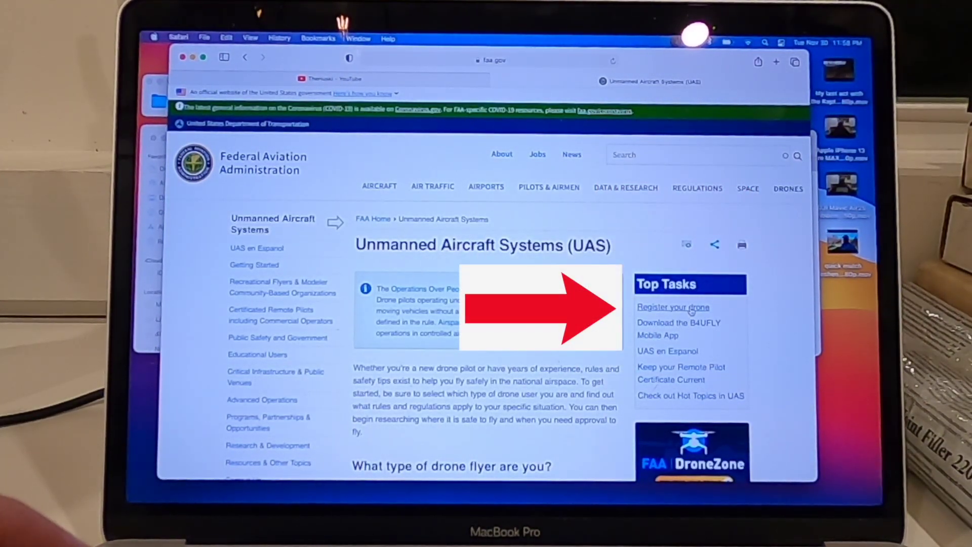
pyautogui.click(674, 307)
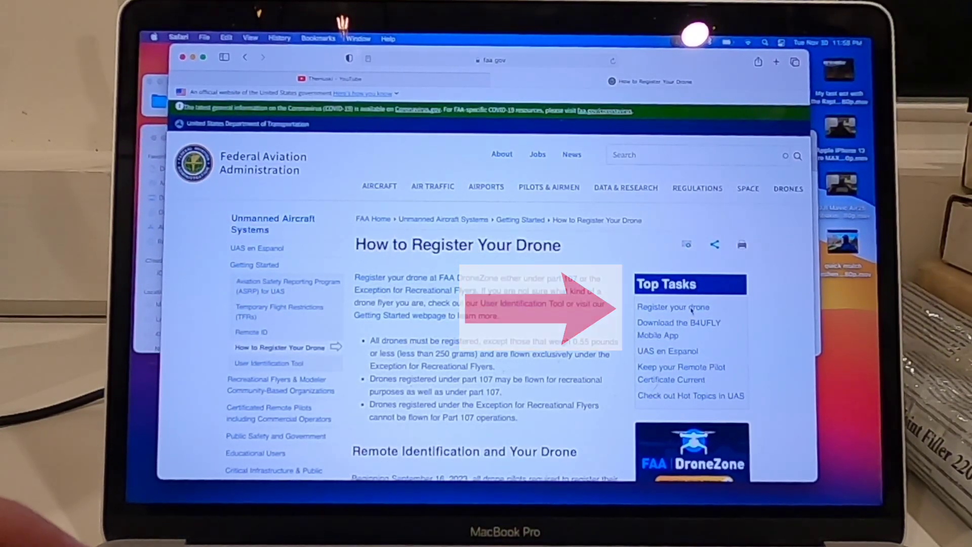
pyautogui.scroll(-5, 690, 309)
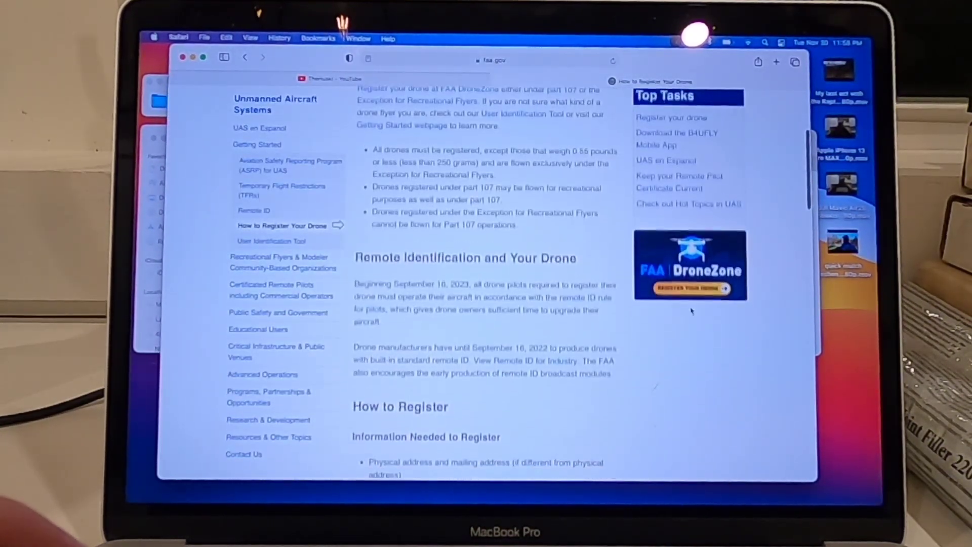
pyautogui.scroll(-6, 691, 310)
pyautogui.scroll(-3, 691, 309)
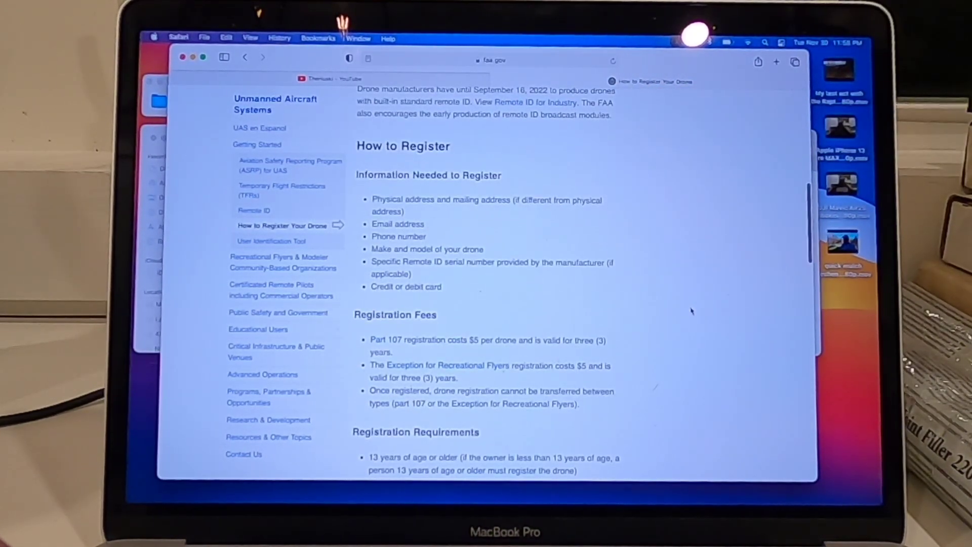
pyautogui.scroll(-1, 691, 311)
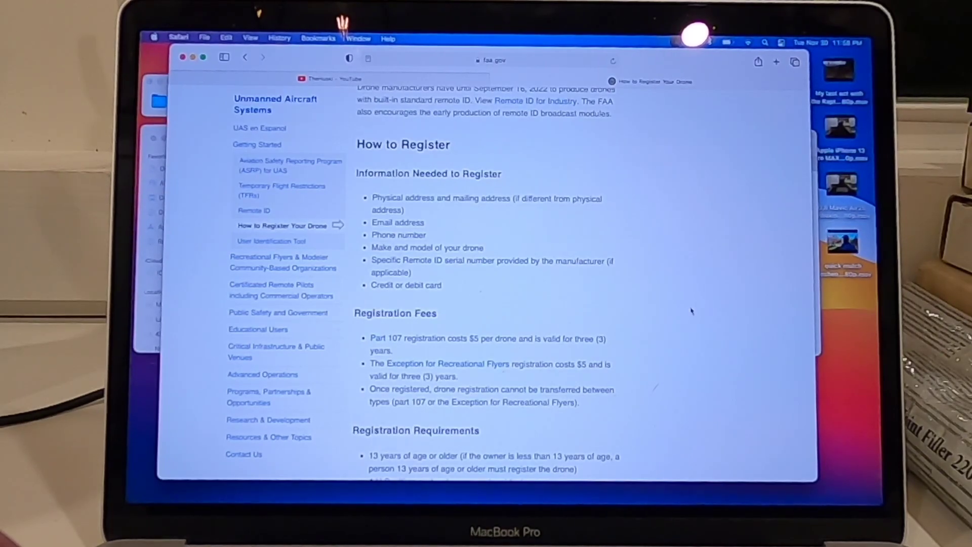
pyautogui.scroll(-2, 690, 312)
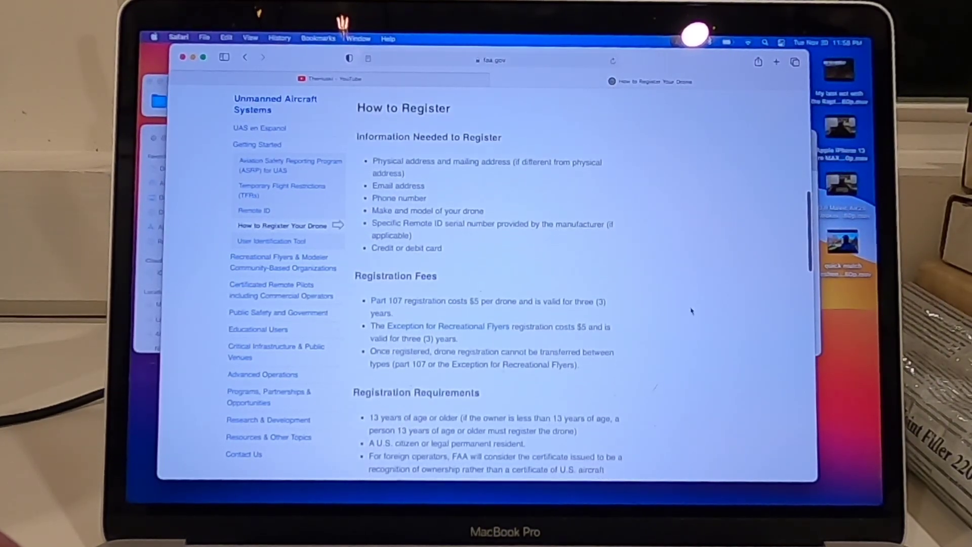
pyautogui.scroll(-2, 692, 310)
pyautogui.scroll(-2, 691, 310)
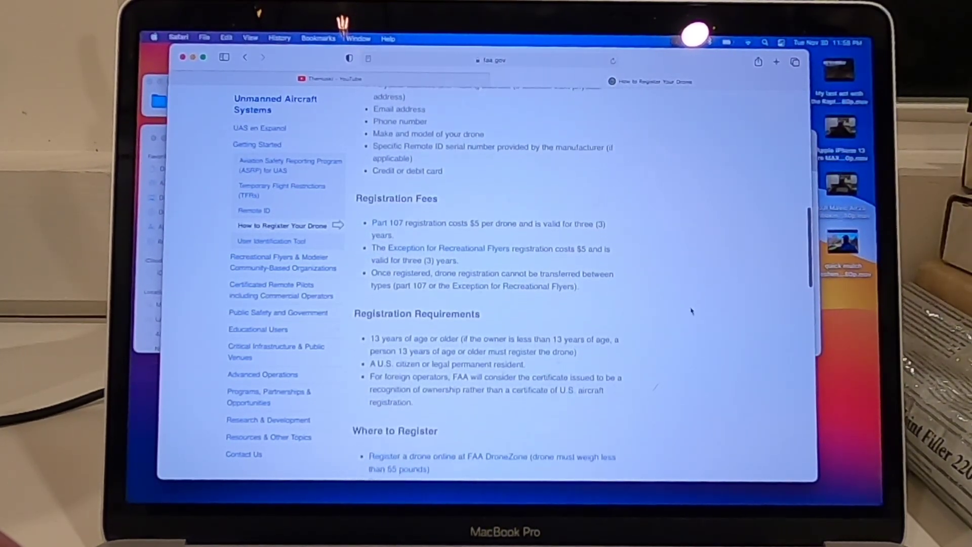
pyautogui.scroll(-2, 691, 311)
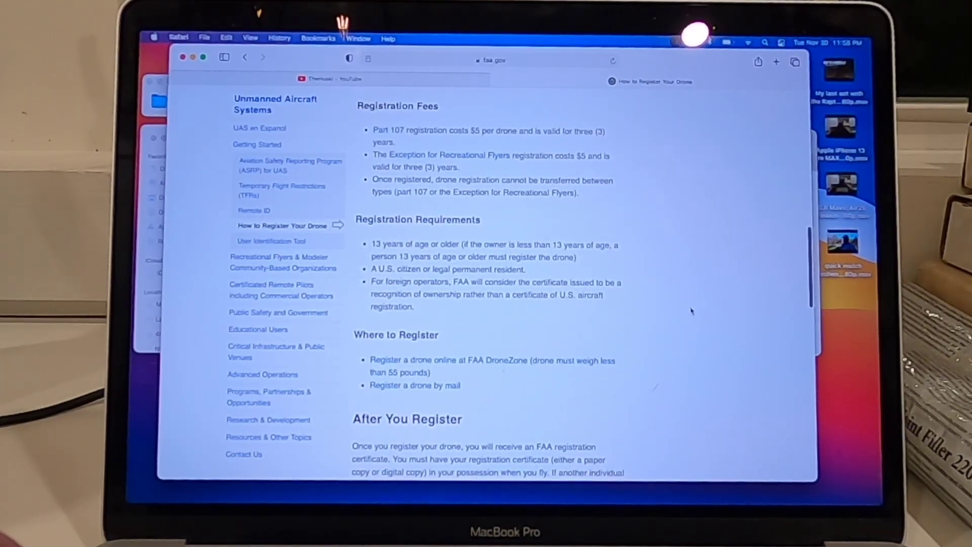
pyautogui.scroll(-2, 691, 310)
pyautogui.scroll(-2, 691, 310)
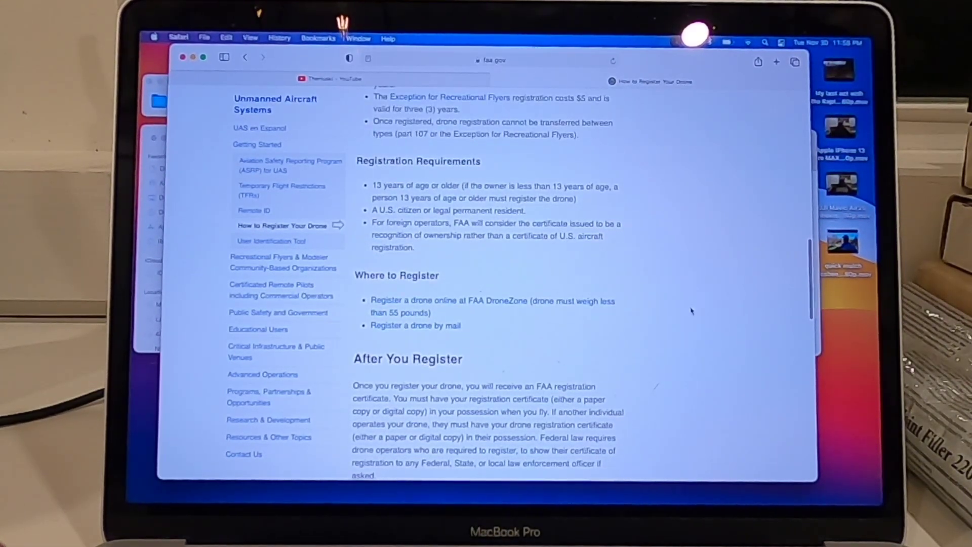
pyautogui.scroll(-1, 691, 310)
pyautogui.scroll(-2, 691, 310)
pyautogui.scroll(-2, 691, 310)
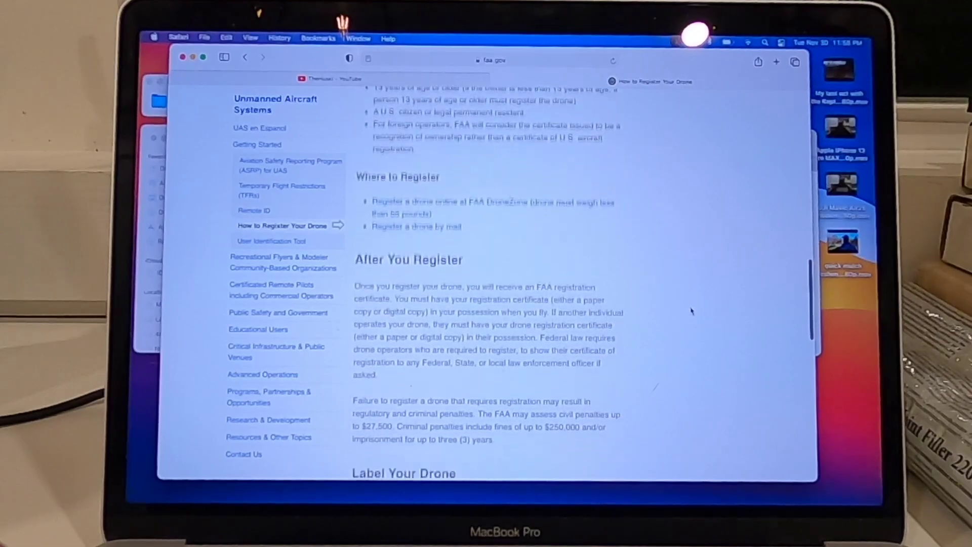
pyautogui.scroll(-1, 692, 310)
pyautogui.scroll(-2, 691, 310)
pyautogui.scroll(-3, 691, 310)
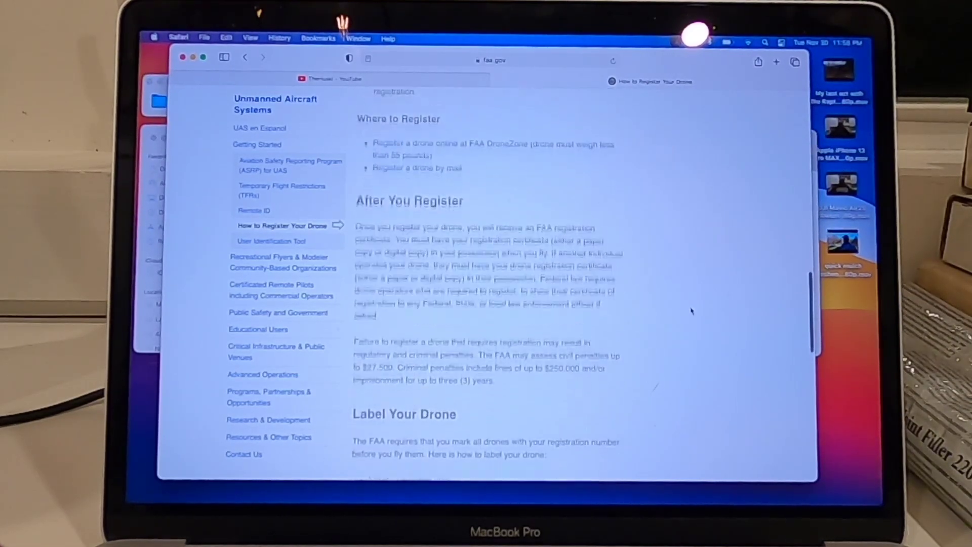
pyautogui.scroll(-3, 692, 310)
pyautogui.scroll(-3, 691, 310)
pyautogui.scroll(5, 691, 310)
pyautogui.scroll(4, 691, 310)
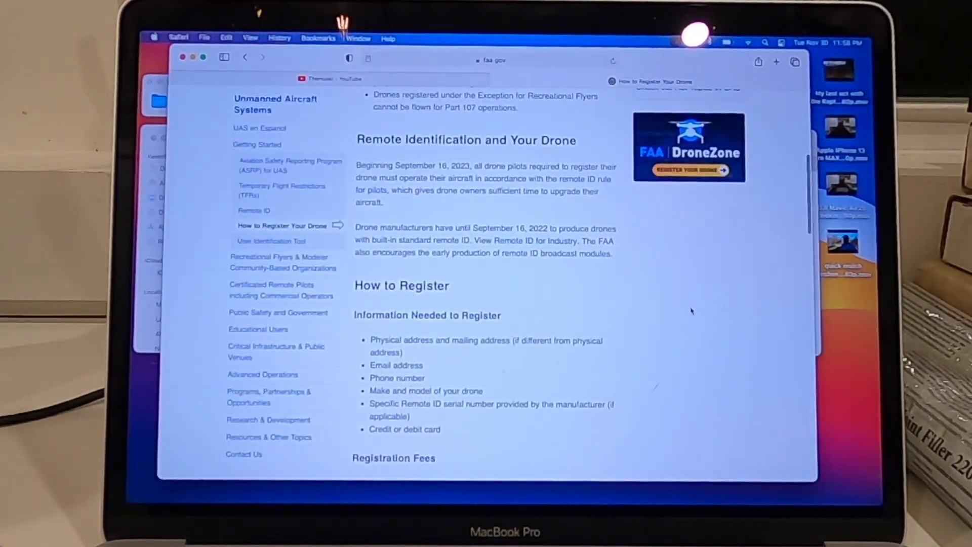
pyautogui.scroll(-1, 691, 310)
pyautogui.scroll(-1, 691, 310)
pyautogui.scroll(-1, 691, 310)
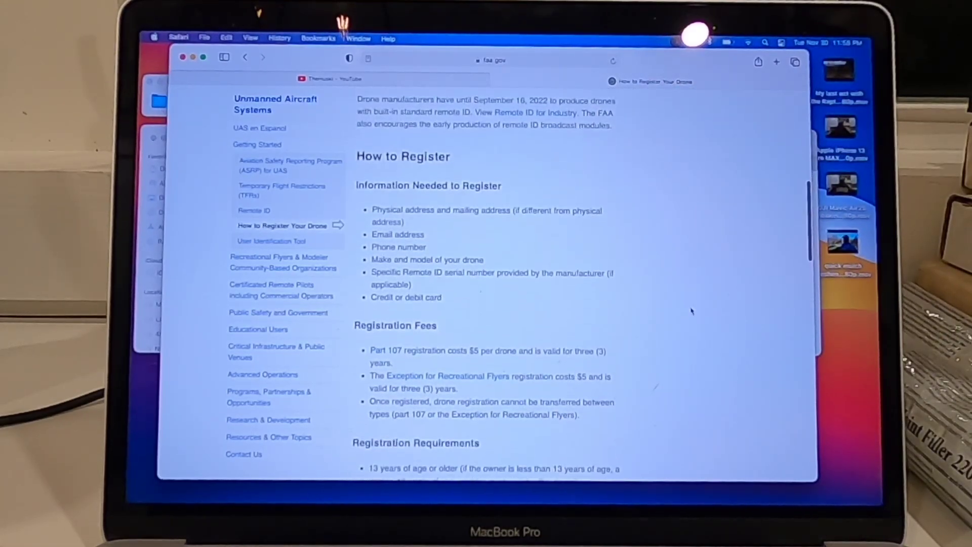
pyautogui.scroll(-1, 692, 310)
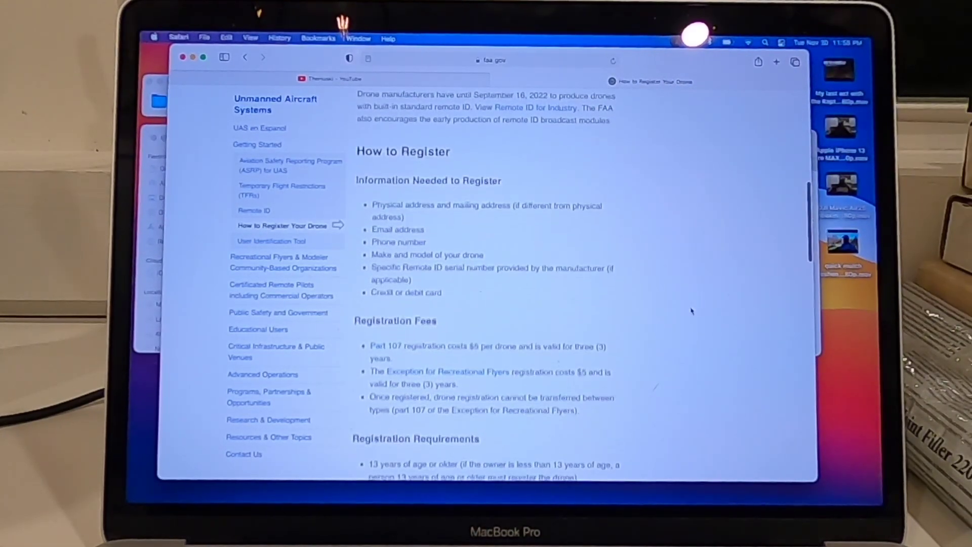
pyautogui.scroll(-1, 691, 309)
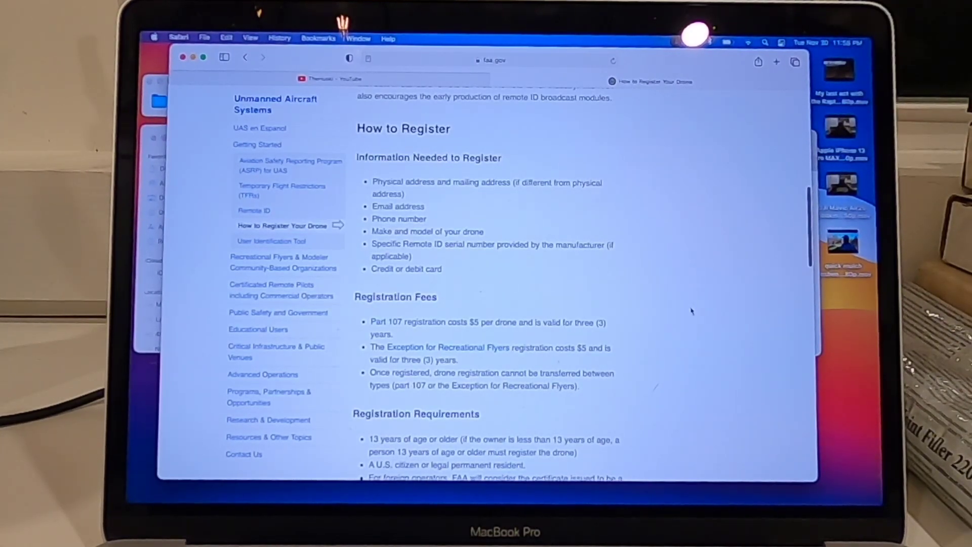
pyautogui.scroll(-1, 691, 310)
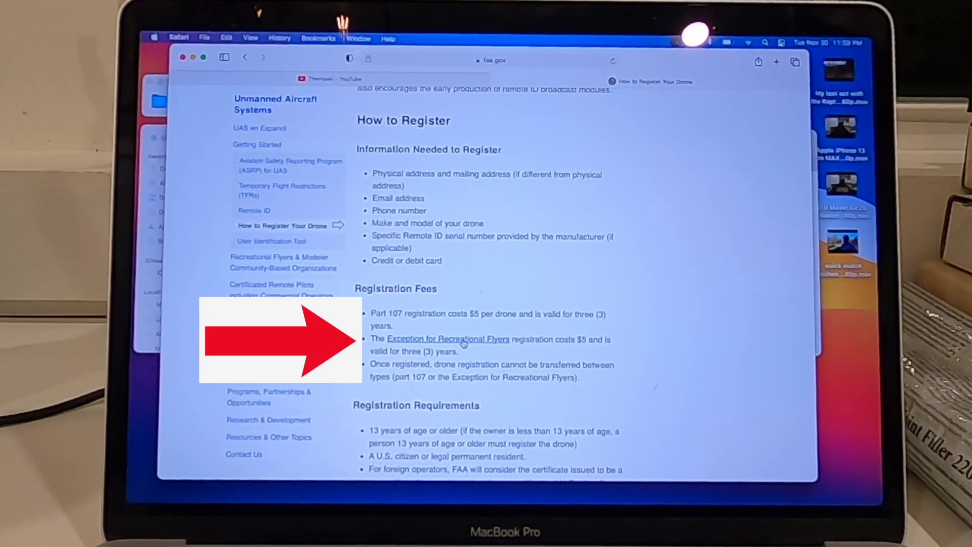
# Read the Exception for Recreational Flyers guidance, then follow the FAA DroneZone registration banner.
pyautogui.click(462, 343)
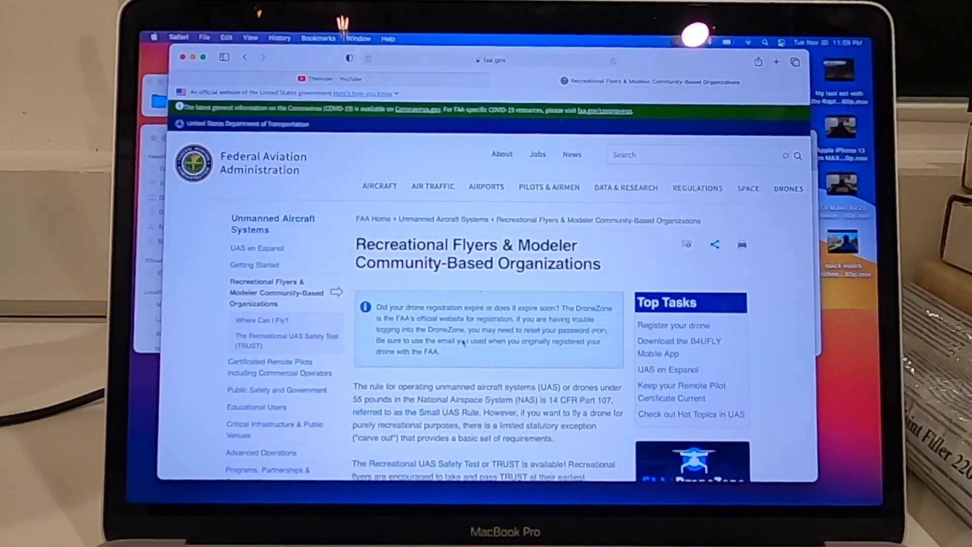
pyautogui.scroll(-5, 462, 343)
pyautogui.scroll(-8, 462, 344)
pyautogui.scroll(-8, 461, 344)
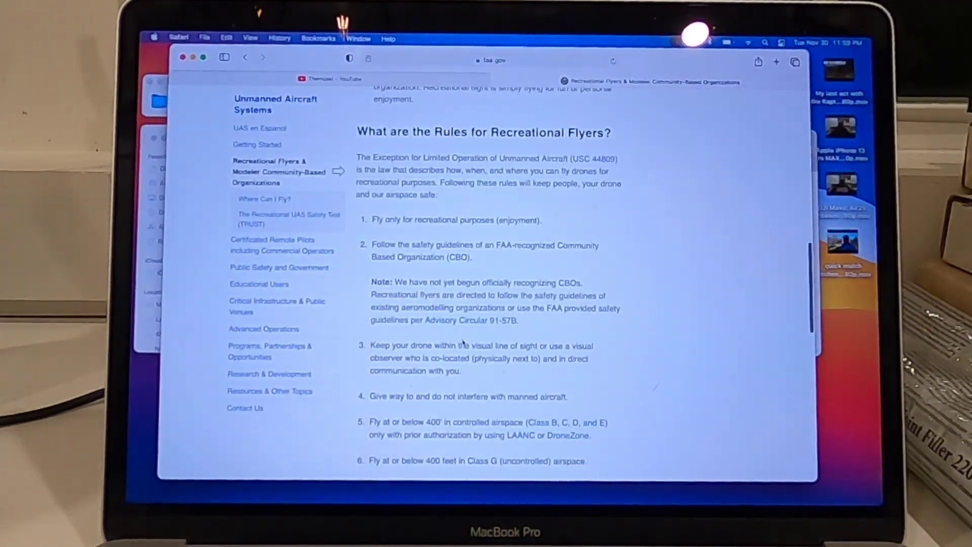
pyautogui.scroll(-4, 462, 343)
pyautogui.scroll(-6, 462, 344)
pyautogui.scroll(-4, 462, 344)
pyautogui.scroll(-2, 462, 343)
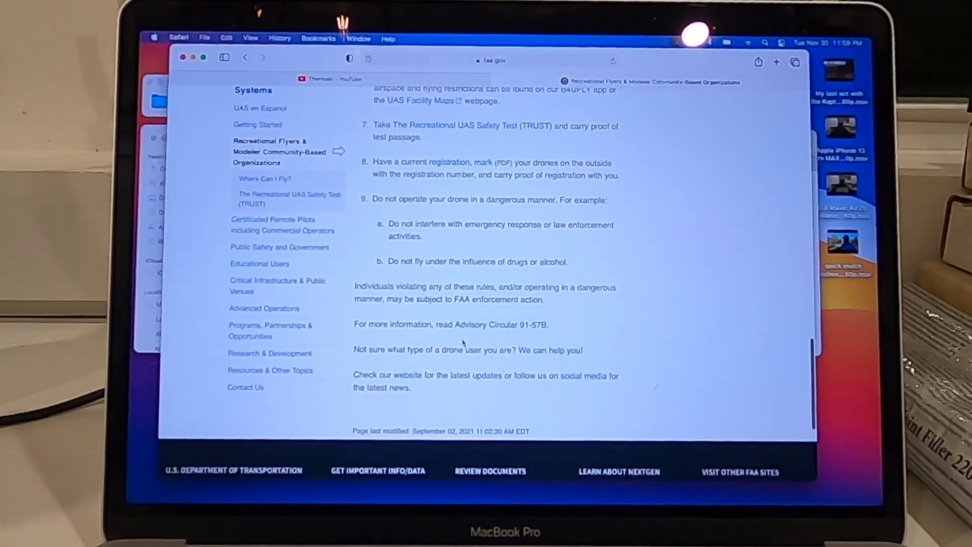
pyautogui.scroll(-3, 462, 344)
pyautogui.scroll(6, 462, 343)
pyautogui.scroll(6, 462, 343)
pyautogui.scroll(5, 462, 343)
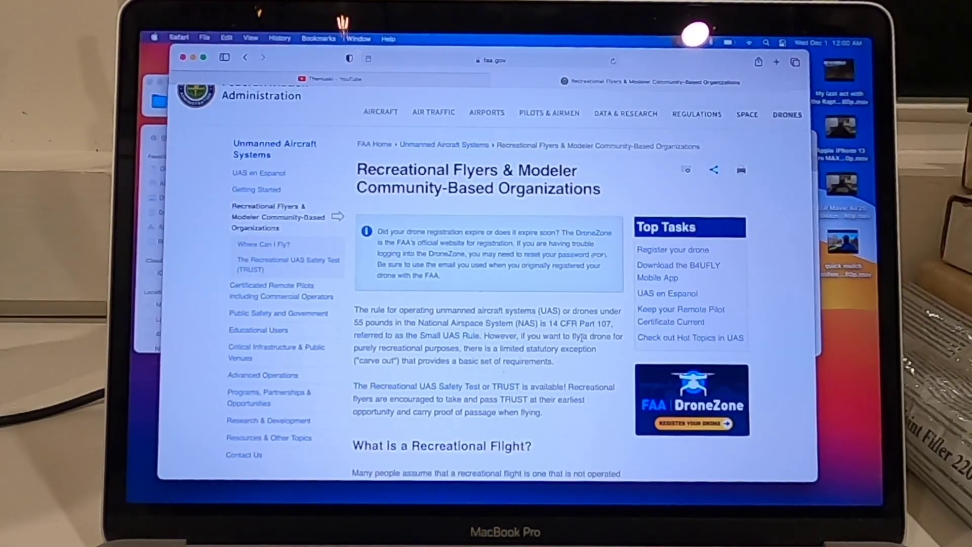
pyautogui.scroll(-2, 585, 329)
pyautogui.scroll(-2, 608, 338)
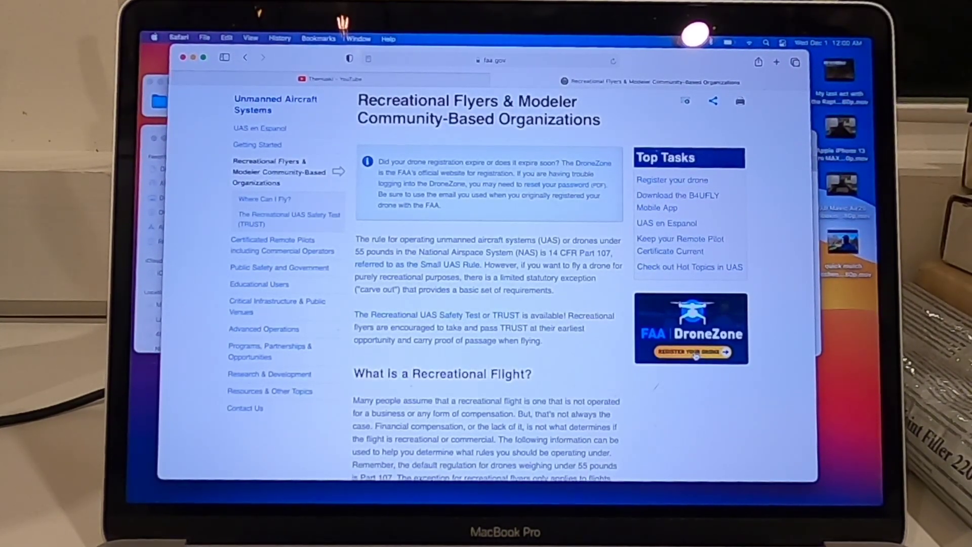
pyautogui.click(695, 354)
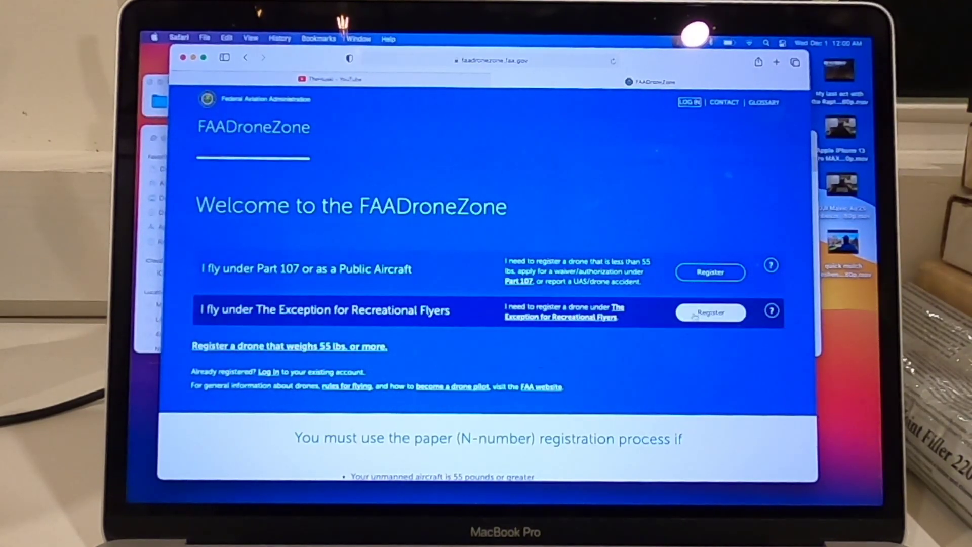
# Choose registration under 'I fly under The Exception for Recreational Flyers'.
pyautogui.click(710, 312)
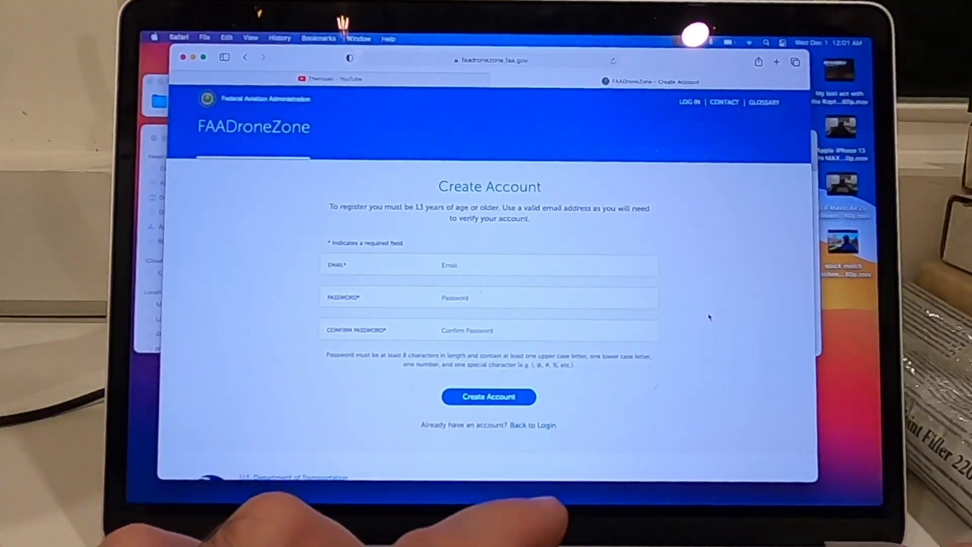
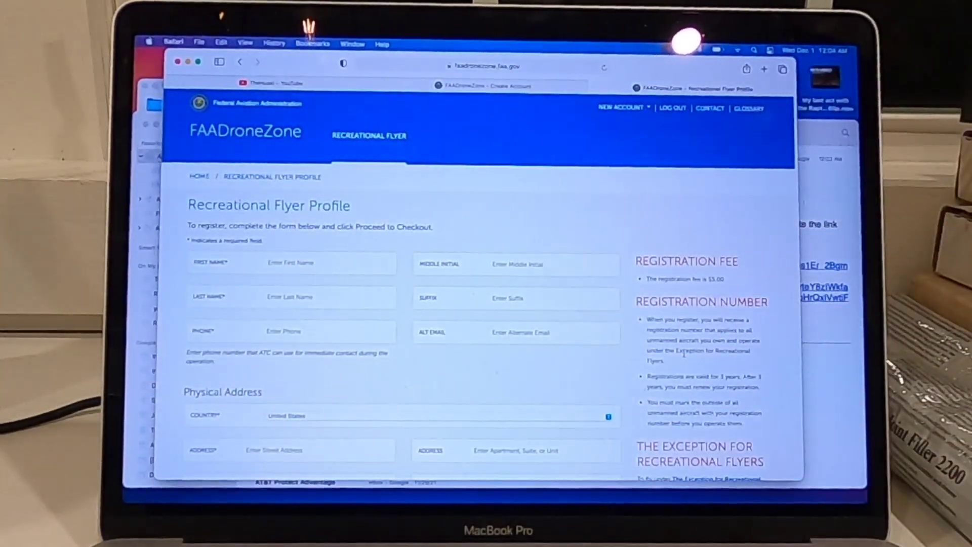
pyautogui.scroll(-3, 684, 352)
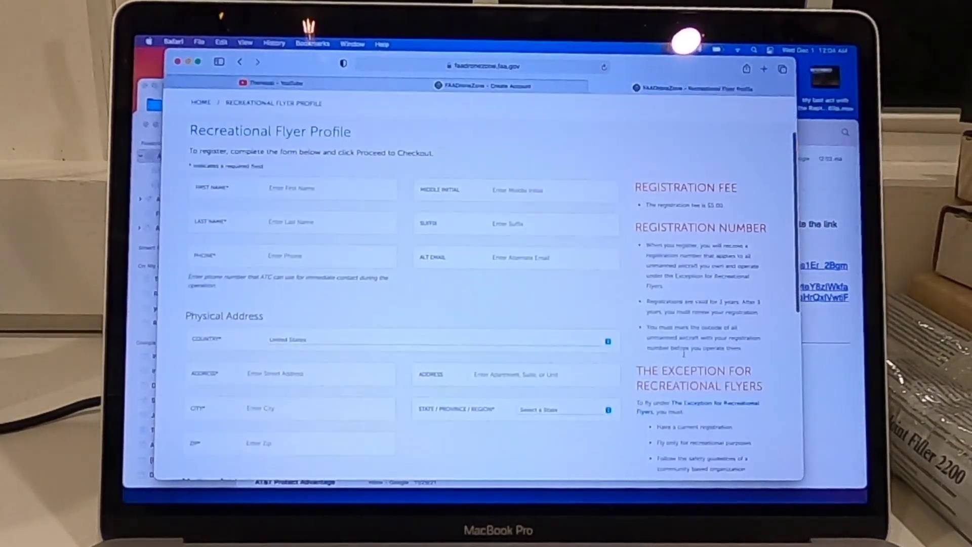
pyautogui.scroll(-3, 684, 353)
pyautogui.scroll(5, 683, 355)
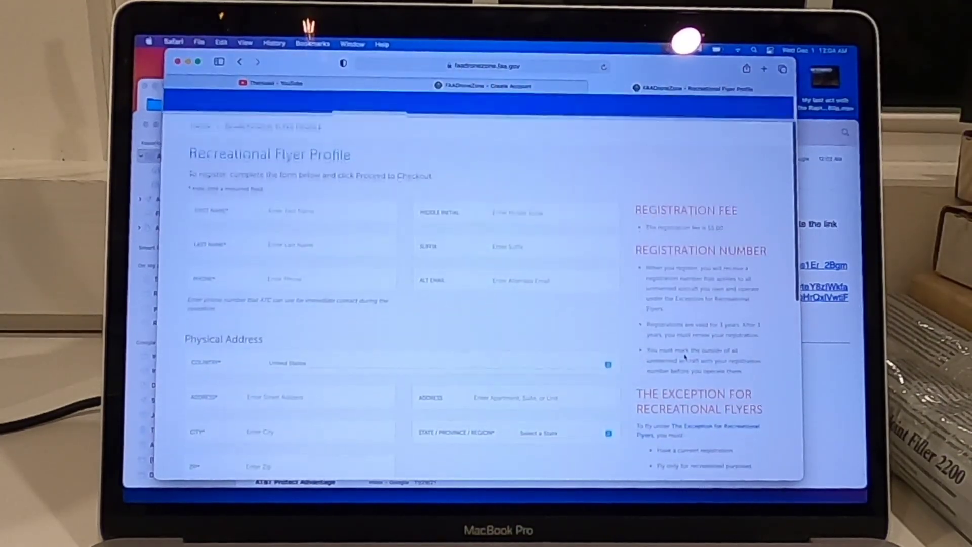
pyautogui.scroll(5, 683, 355)
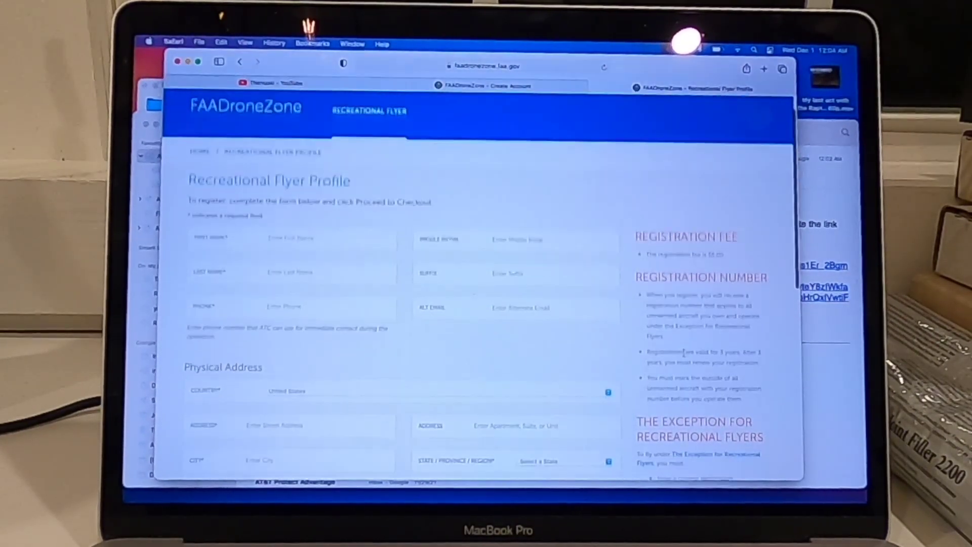
pyautogui.scroll(-3, 684, 353)
pyautogui.scroll(-2, 683, 352)
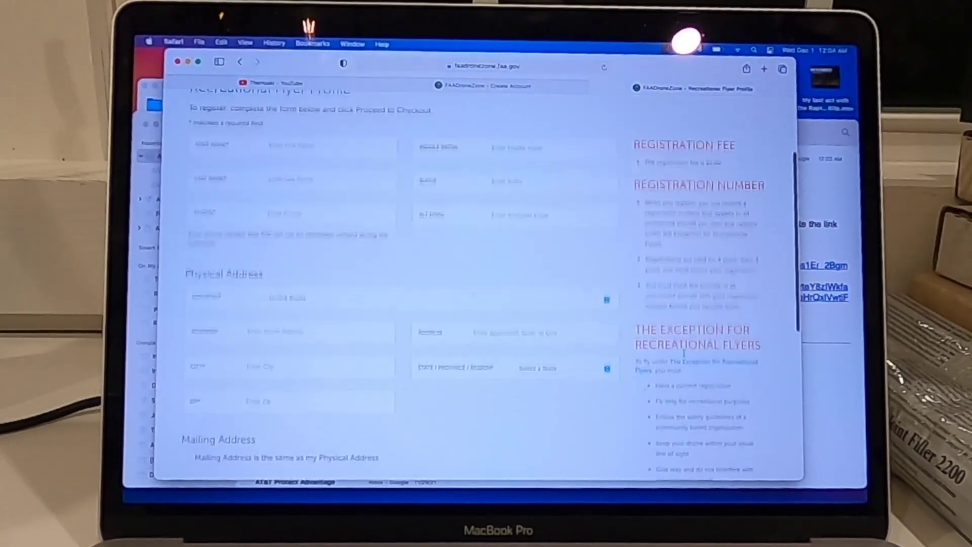
pyautogui.scroll(-2, 684, 353)
pyautogui.scroll(-2, 683, 356)
pyautogui.scroll(-2, 683, 356)
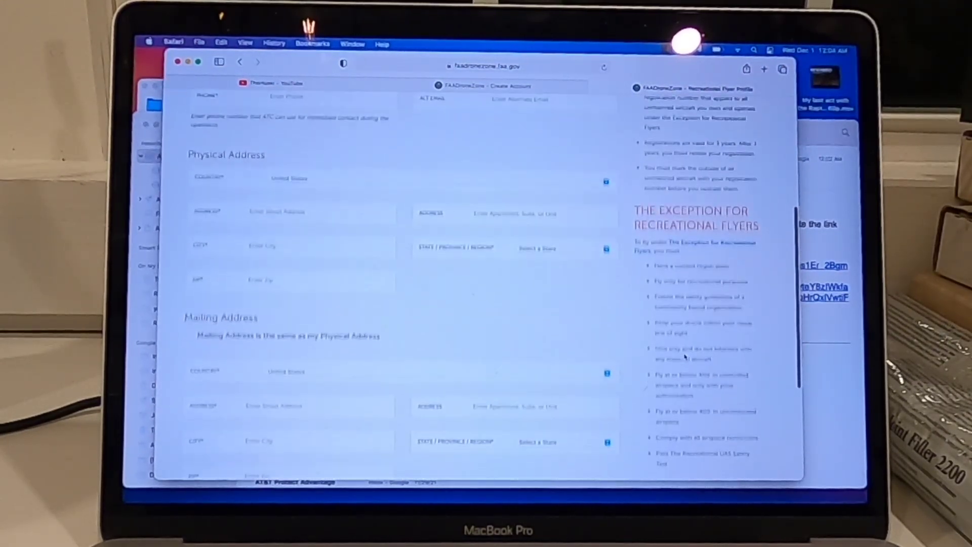
pyautogui.scroll(-2, 684, 356)
pyautogui.scroll(-1, 683, 356)
pyautogui.scroll(-1, 684, 355)
pyautogui.scroll(3, 683, 356)
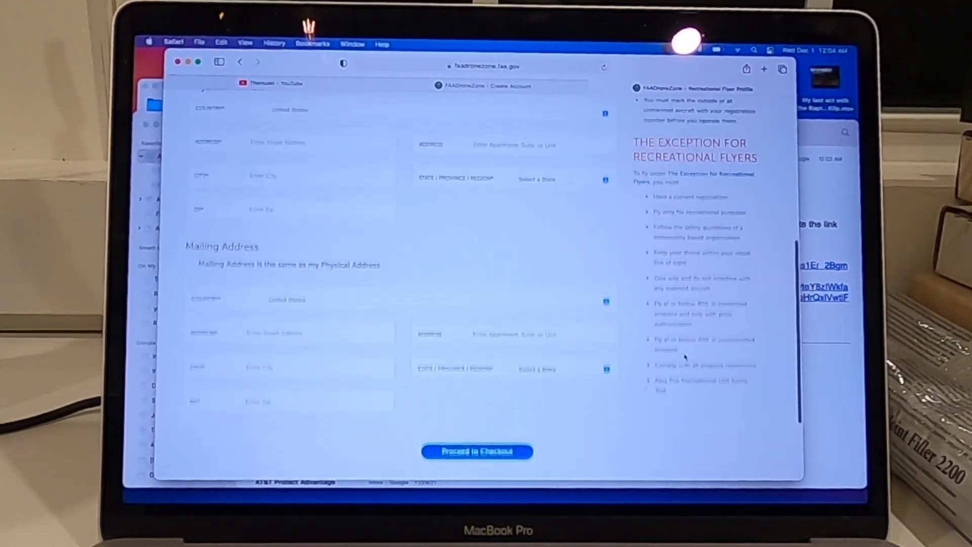
pyautogui.scroll(5, 684, 355)
pyautogui.scroll(4, 684, 356)
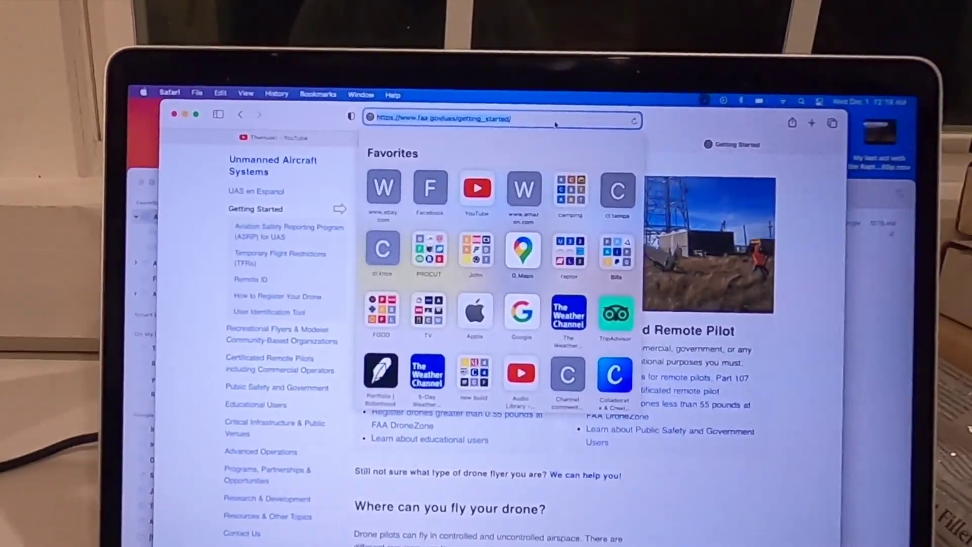
# Dismiss the Favorites suggestions on Getting Started and open the TRUST test page.
pyautogui.press('Escape')
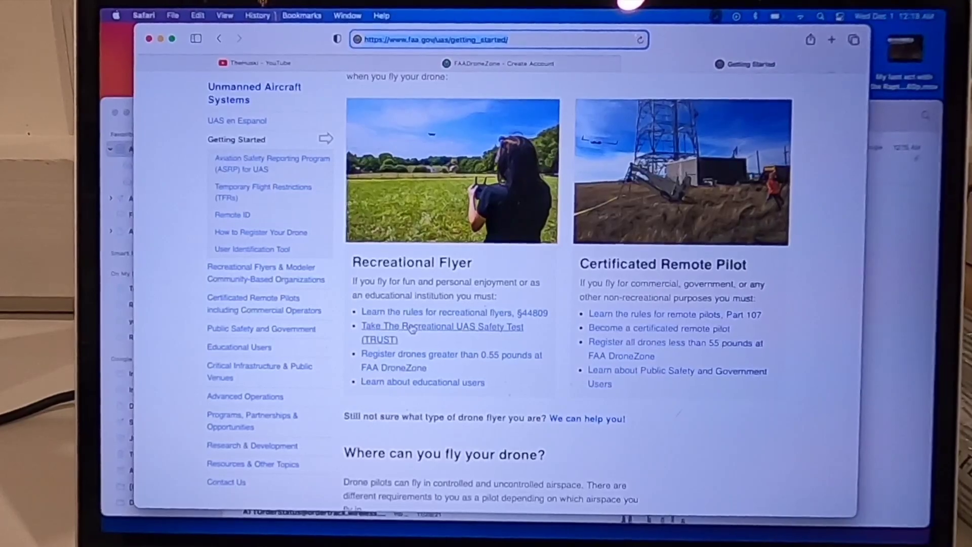
pyautogui.click(411, 328)
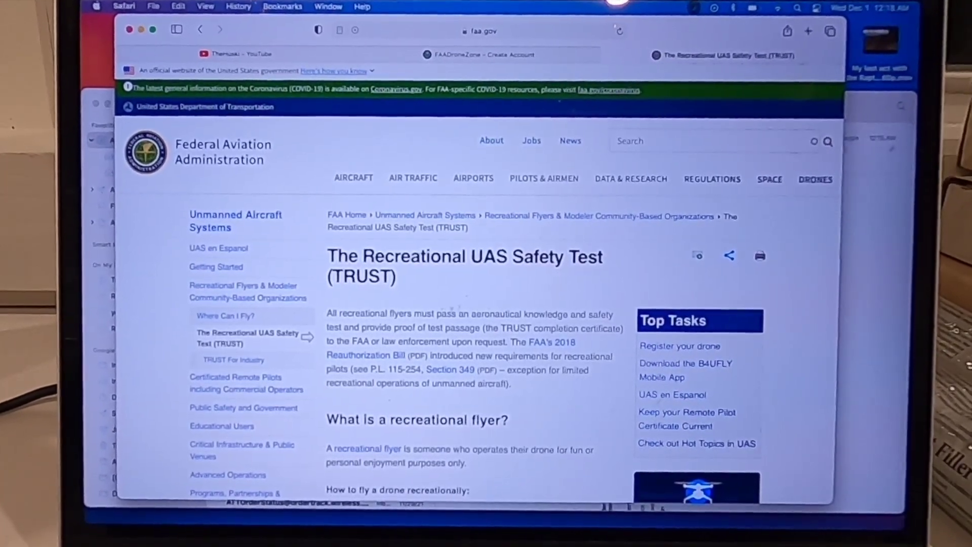
pyautogui.scroll(-6, 452, 304)
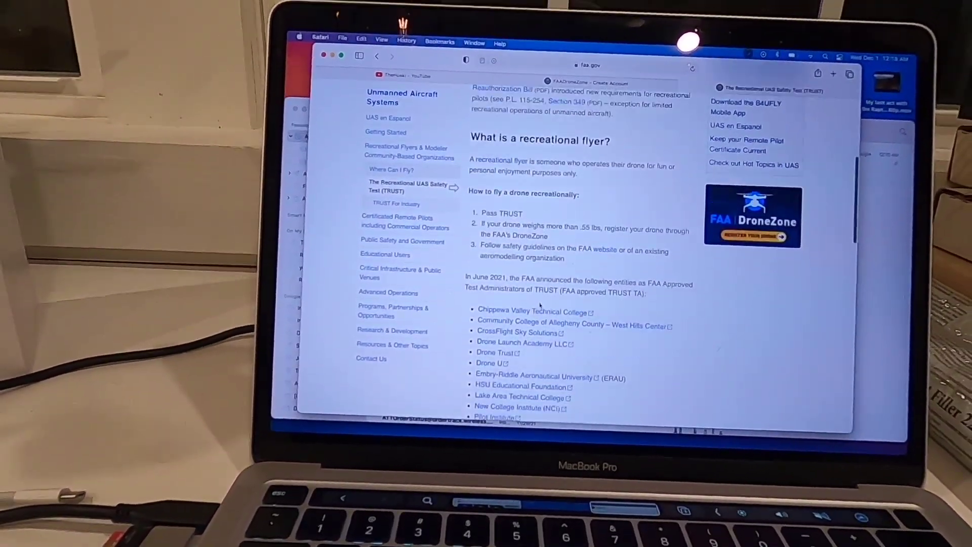
pyautogui.scroll(4, 540, 303)
pyautogui.scroll(-4, 540, 326)
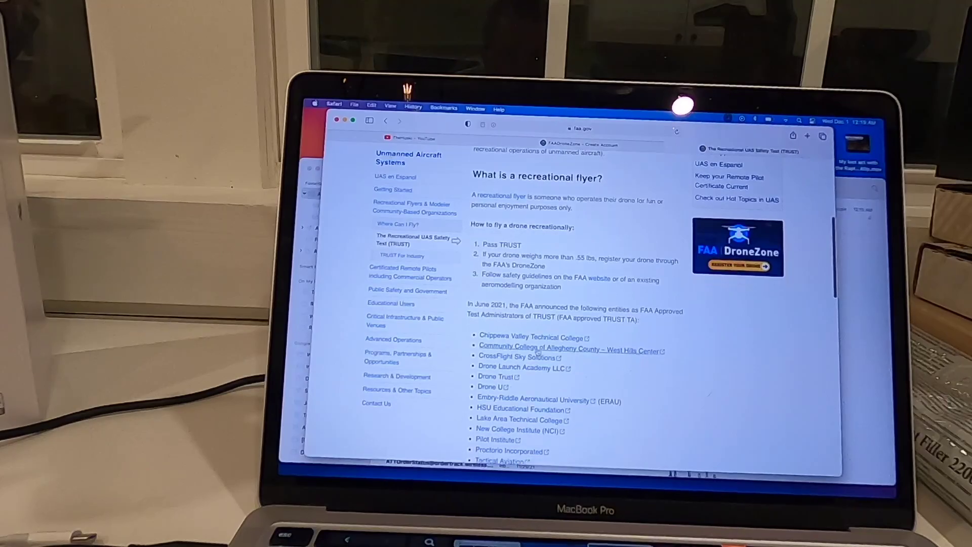
pyautogui.scroll(-5, 540, 350)
pyautogui.scroll(-4, 540, 349)
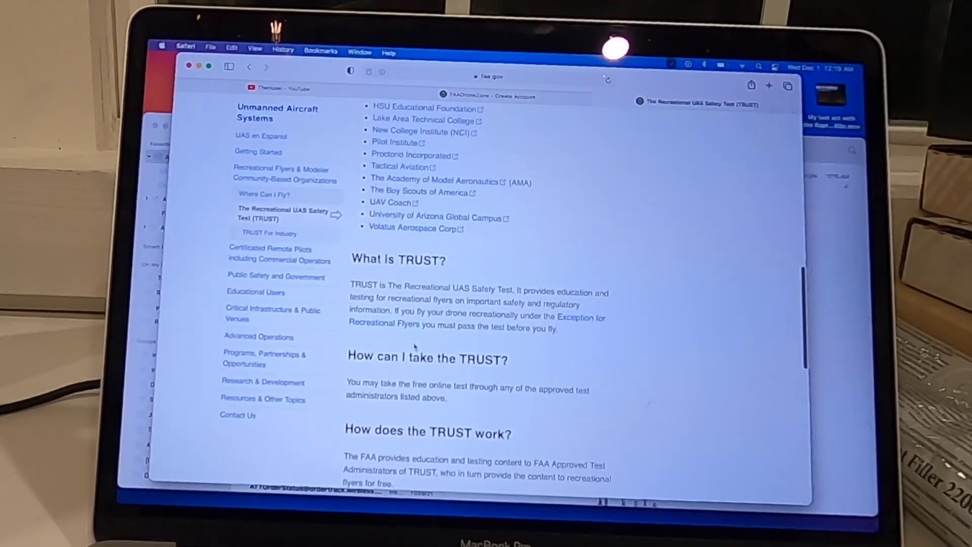
pyautogui.scroll(3, 415, 345)
pyautogui.scroll(3, 415, 344)
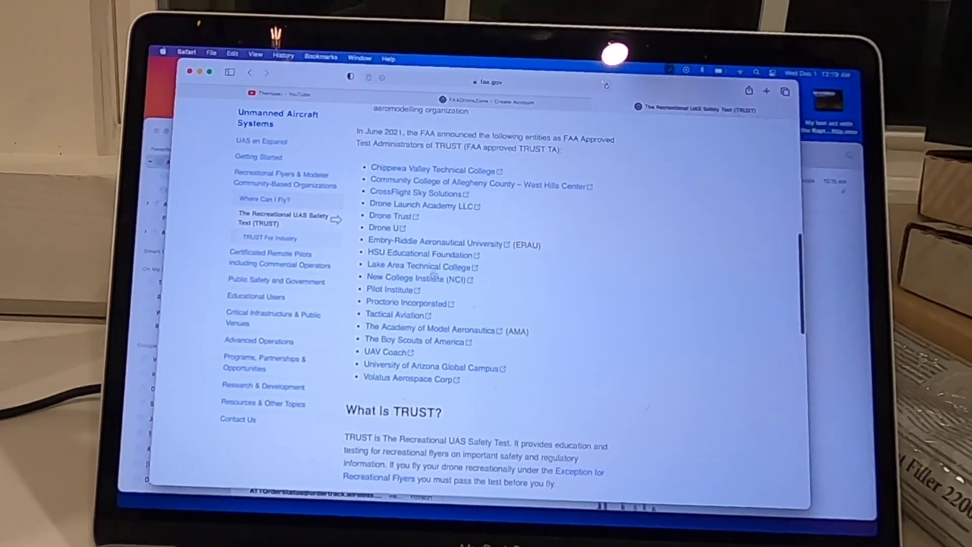
pyautogui.scroll(1, 435, 268)
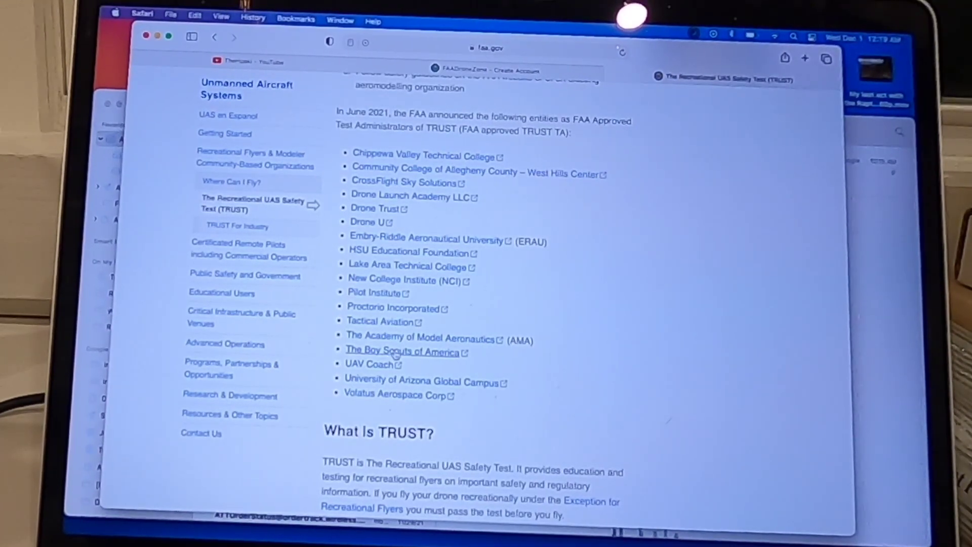
# Pick The Boy Scouts of America as TRUST administrator and continue to scouting.org.
pyautogui.click(396, 354)
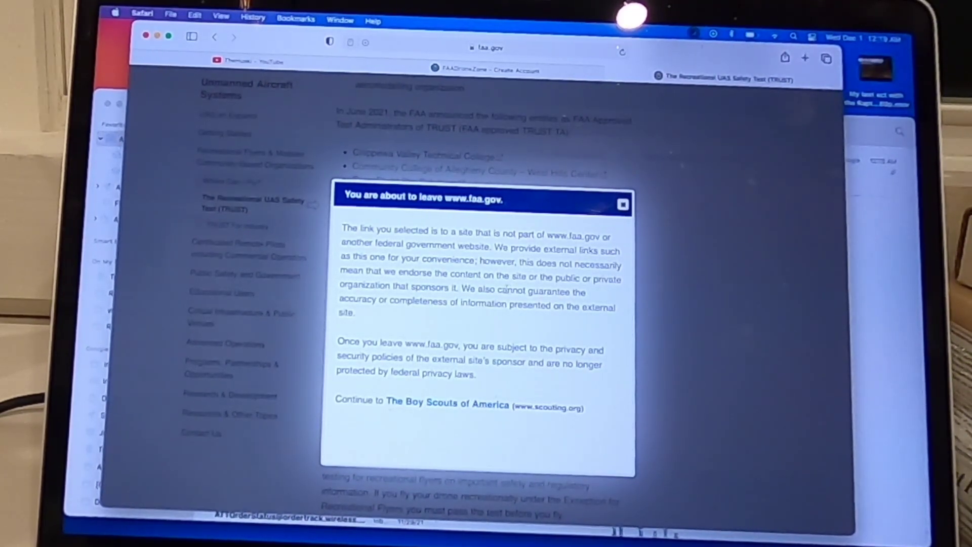
pyautogui.click(439, 404)
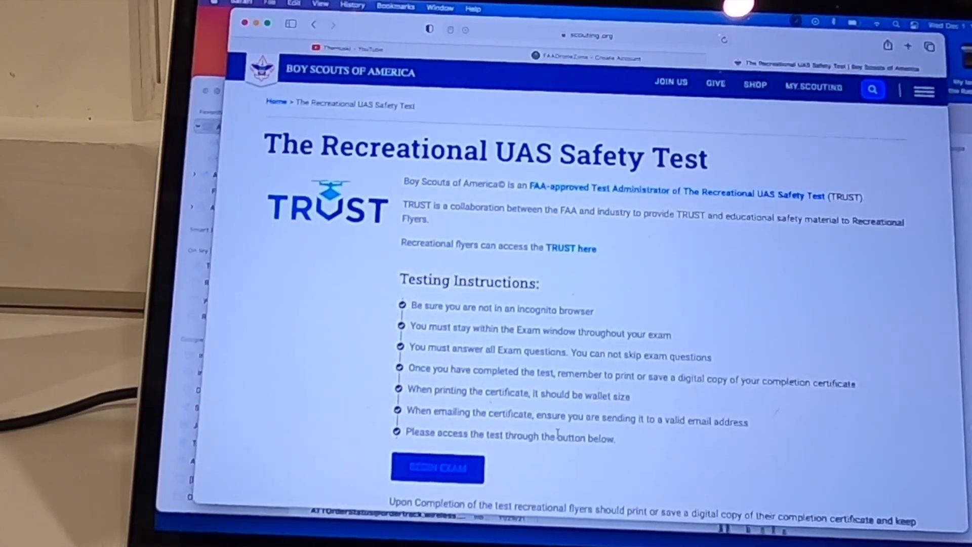
pyautogui.scroll(-5, 556, 440)
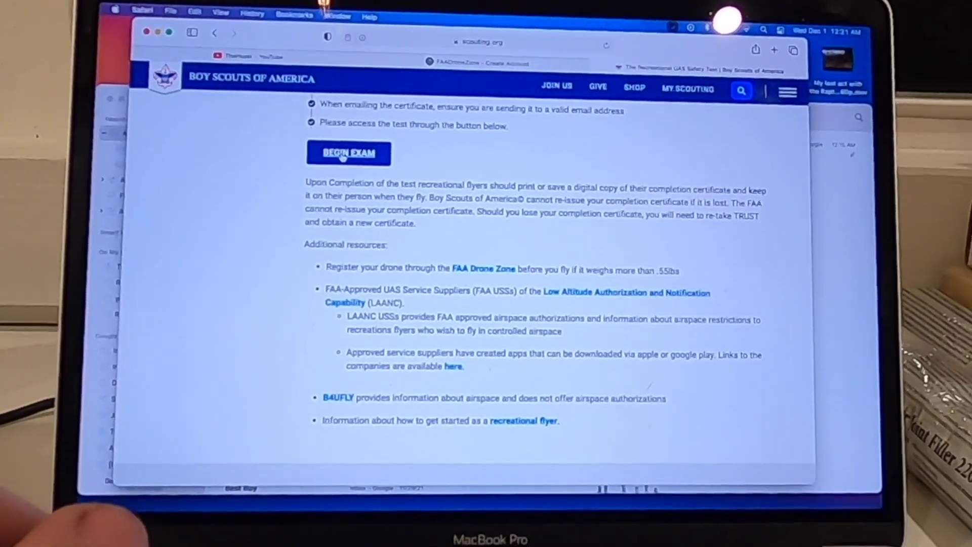
# Begin the BSA Recreational UAS Safety Test exam.
pyautogui.click(345, 159)
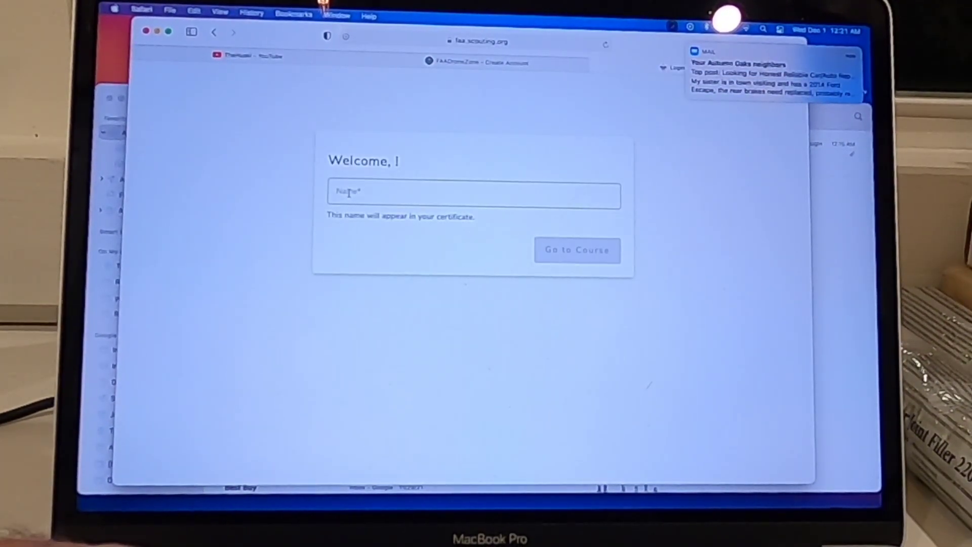
# Enter the certificate name, go to the course, and play the presentation.
pyautogui.click(345, 194)
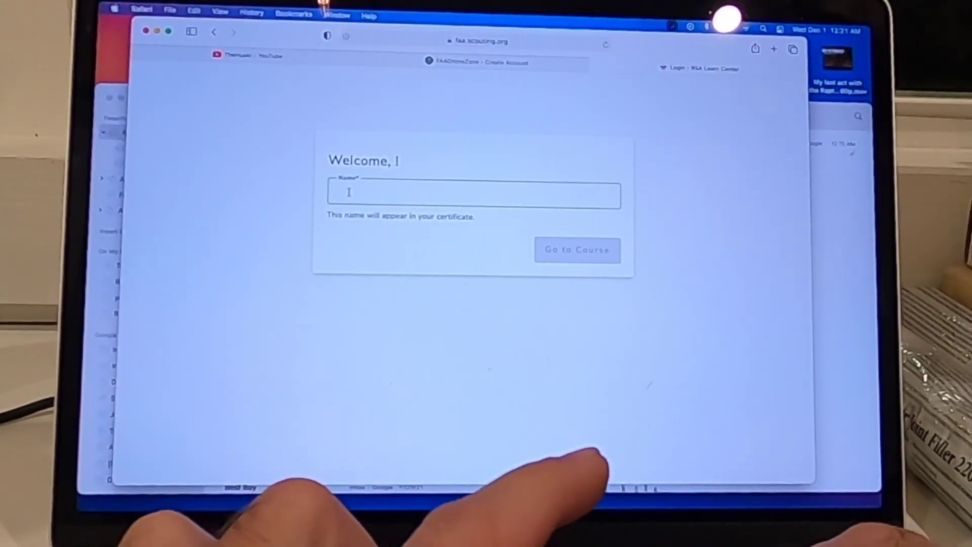
pyautogui.click(576, 250)
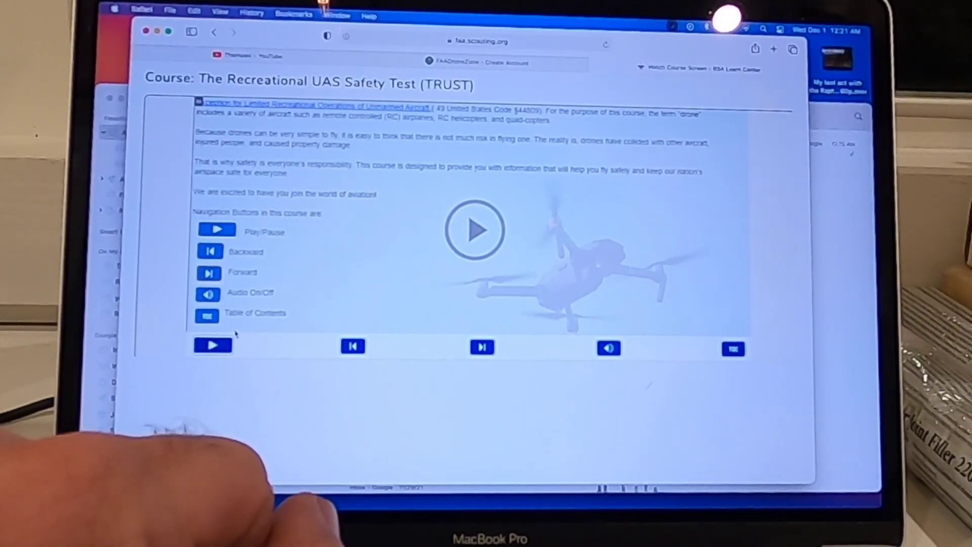
pyautogui.click(215, 347)
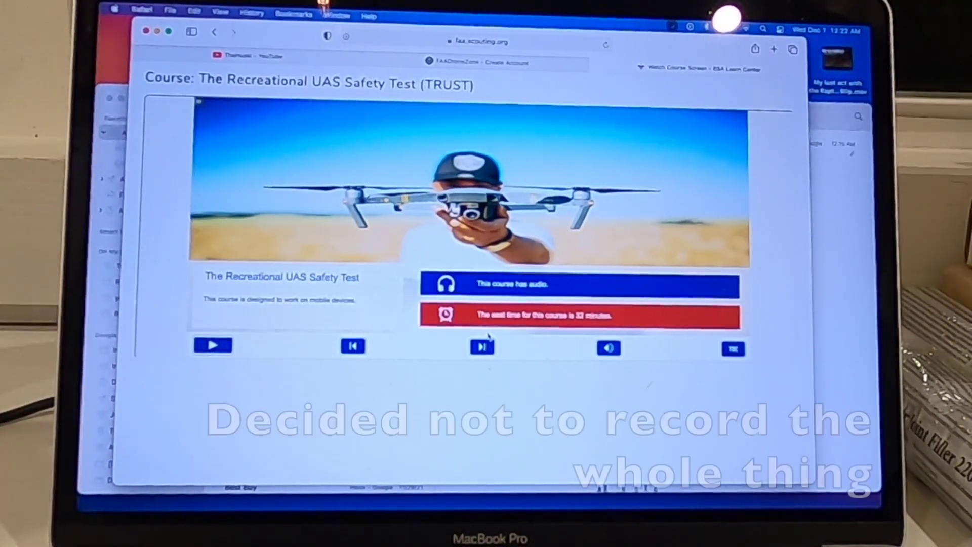
pyautogui.click(213, 345)
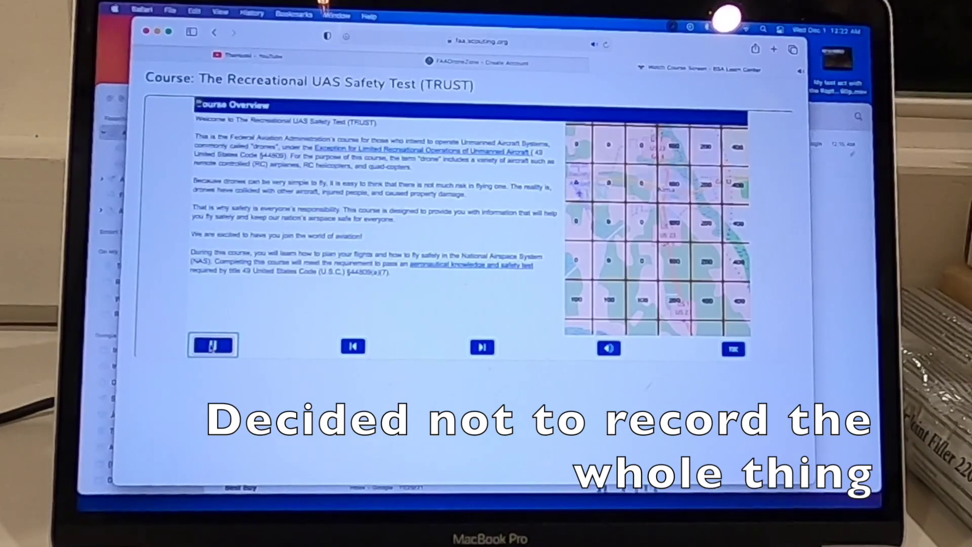